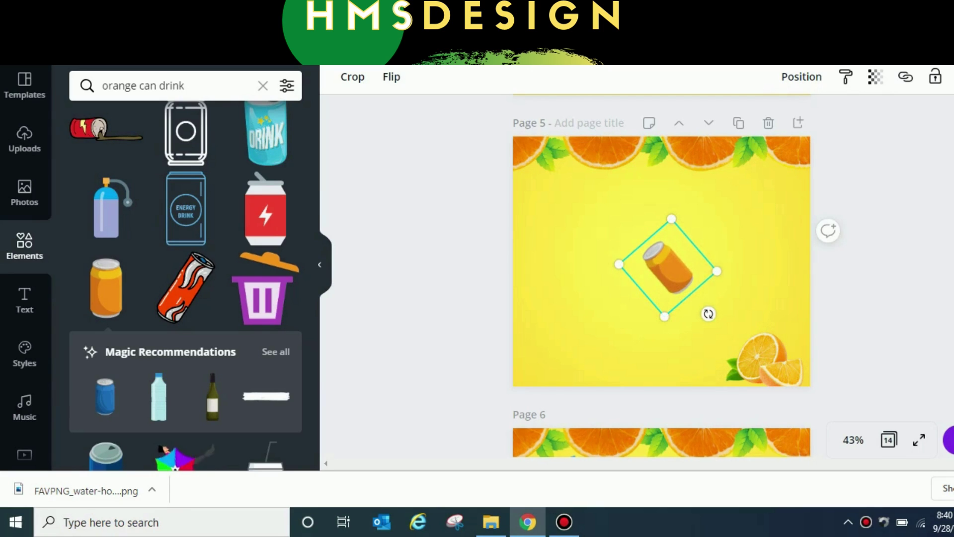
Place the tilted orange can above the orange slices on page 5 and set a duplicate of it beside the original.
{"action": "left_click_drag", "start_coordinate": [668, 267], "coordinate": [693, 323]}
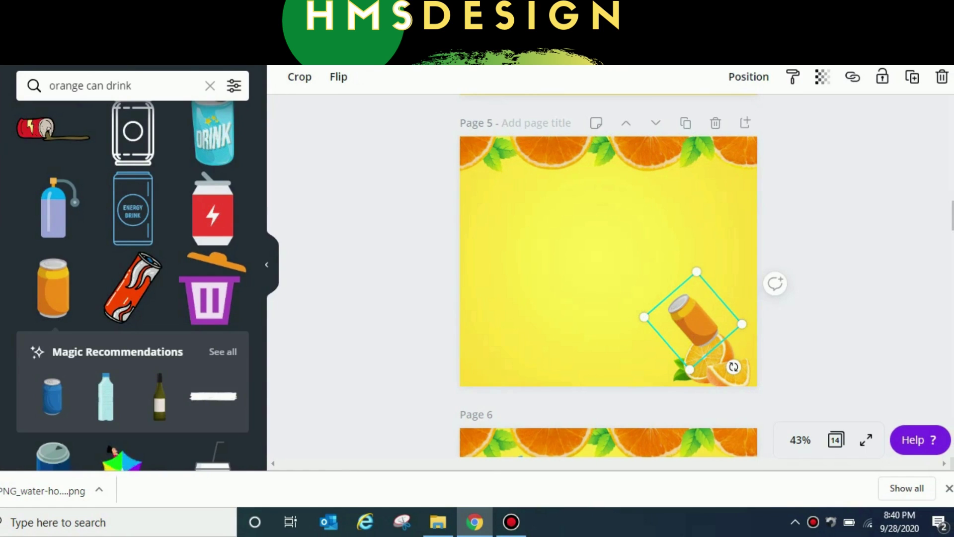
{"action": "left_click", "coordinate": [608, 261]}
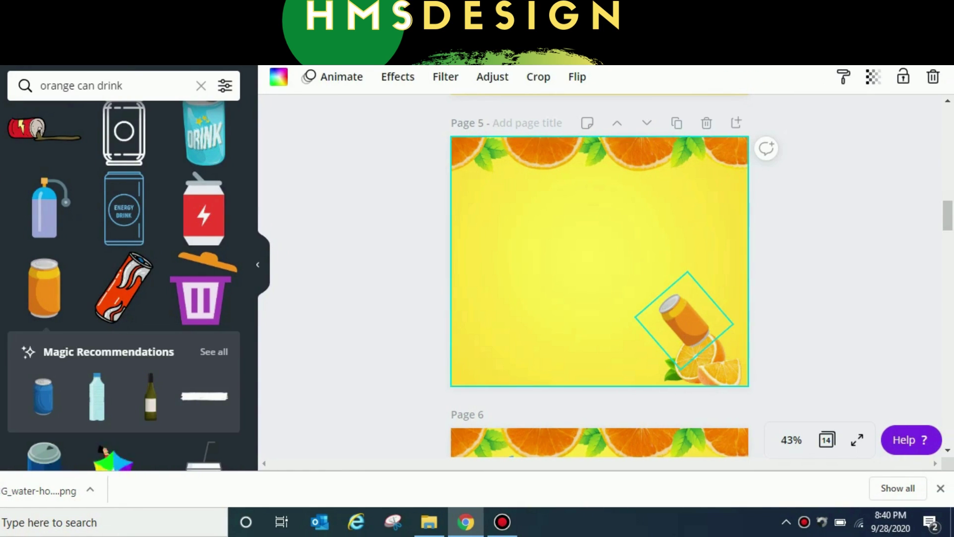
{"action": "left_click", "coordinate": [684, 321]}
{"action": "key", "text": "ctrl+d"}
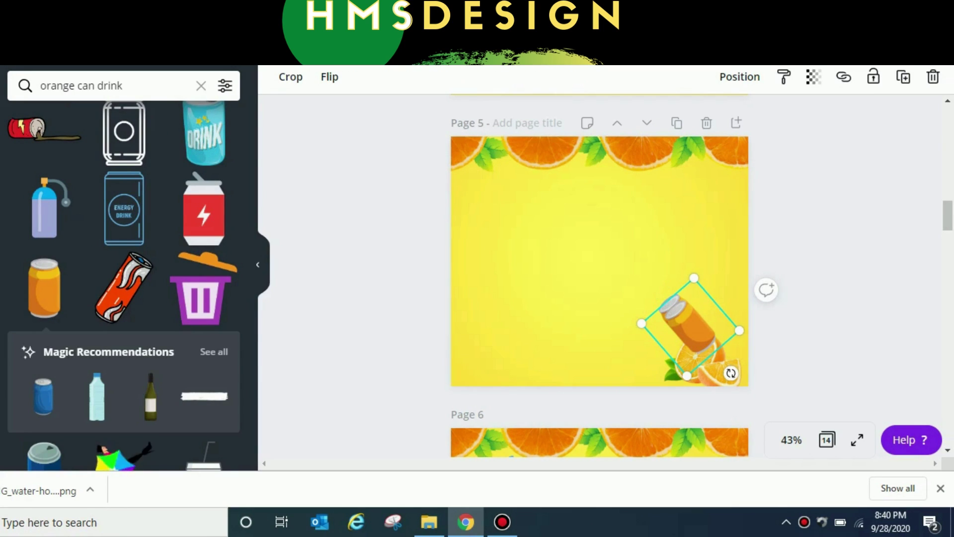
{"action": "left_click_drag", "start_coordinate": [689, 326], "coordinate": [650, 340]}
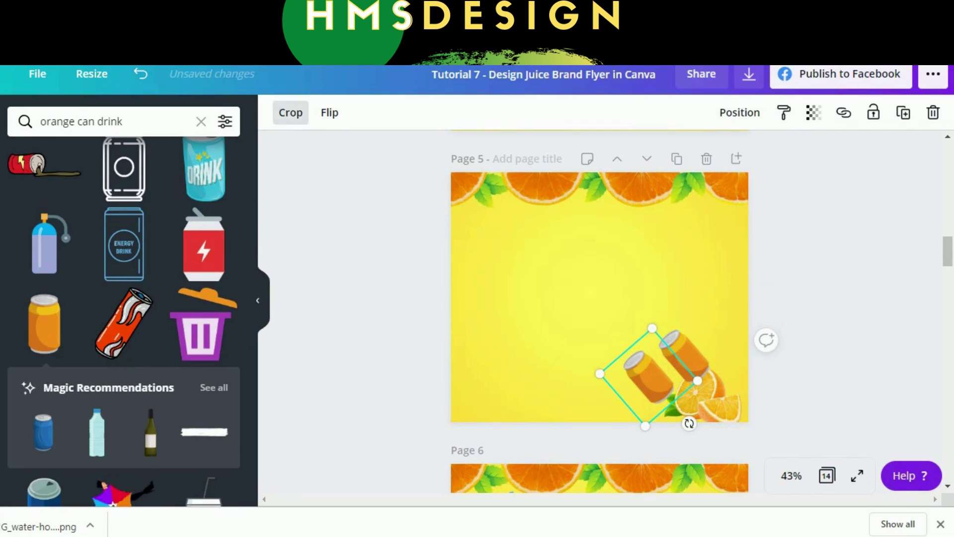
Crop the duplicate can at its lid end to trim off part of the silver top.
{"action": "left_click", "coordinate": [291, 76]}
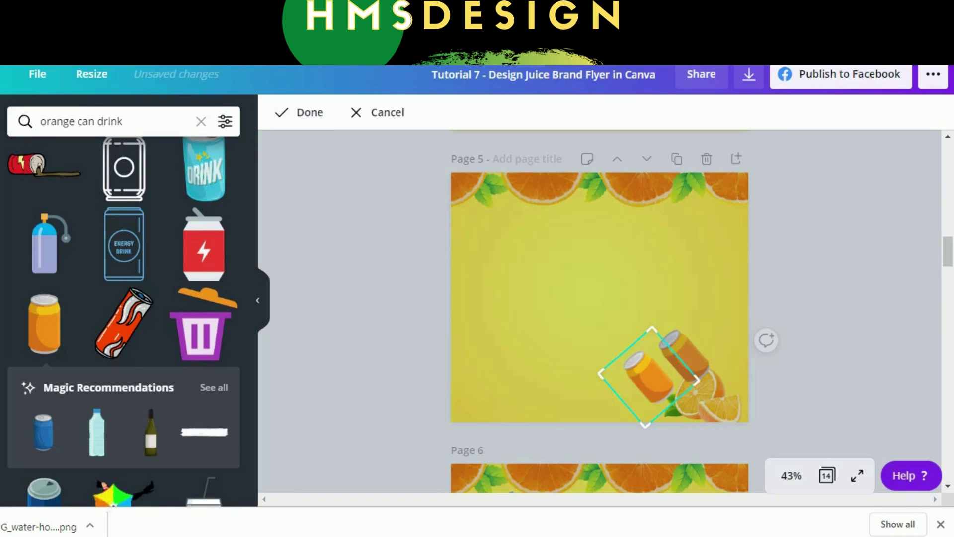
{"action": "left_click_drag", "start_coordinate": [652, 329], "coordinate": [661, 337]}
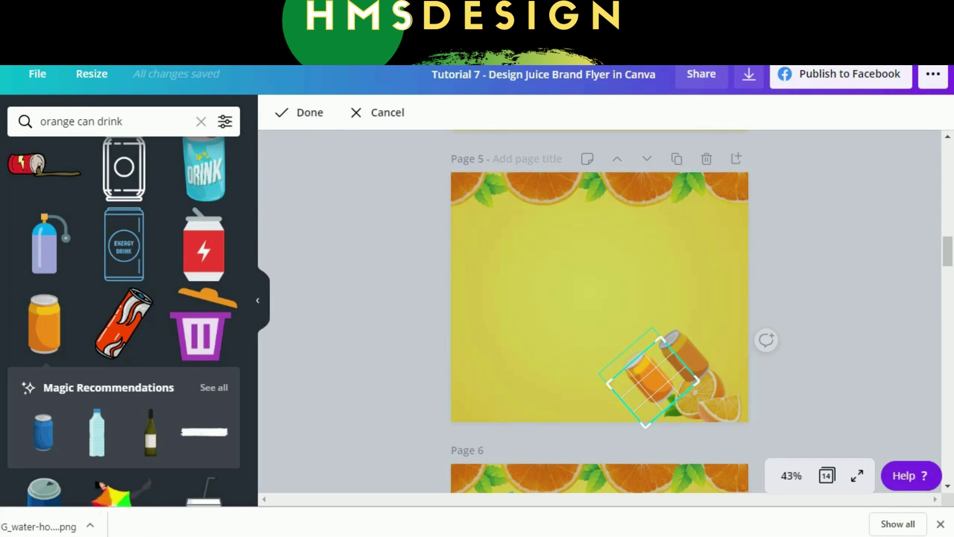
{"action": "left_click", "coordinate": [298, 112]}
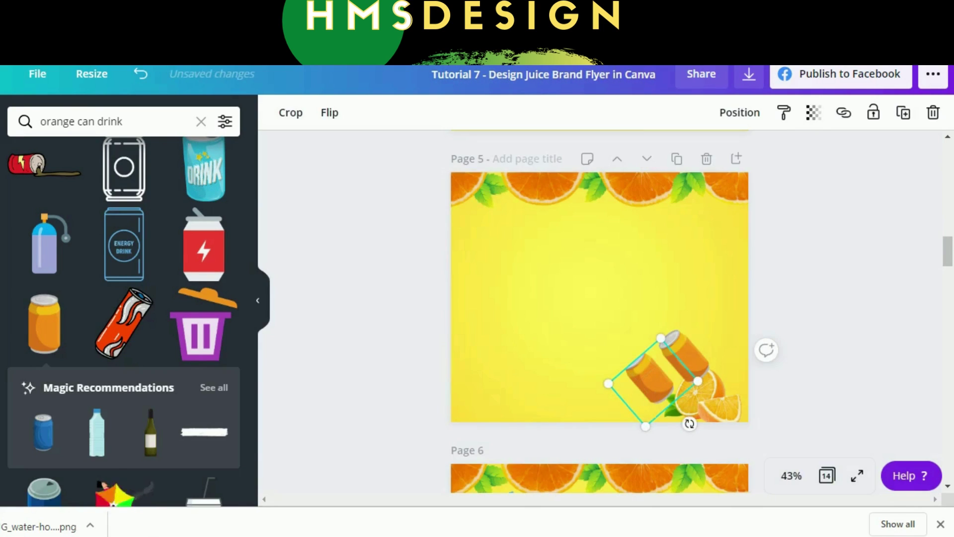
{"action": "left_click", "coordinate": [596, 326]}
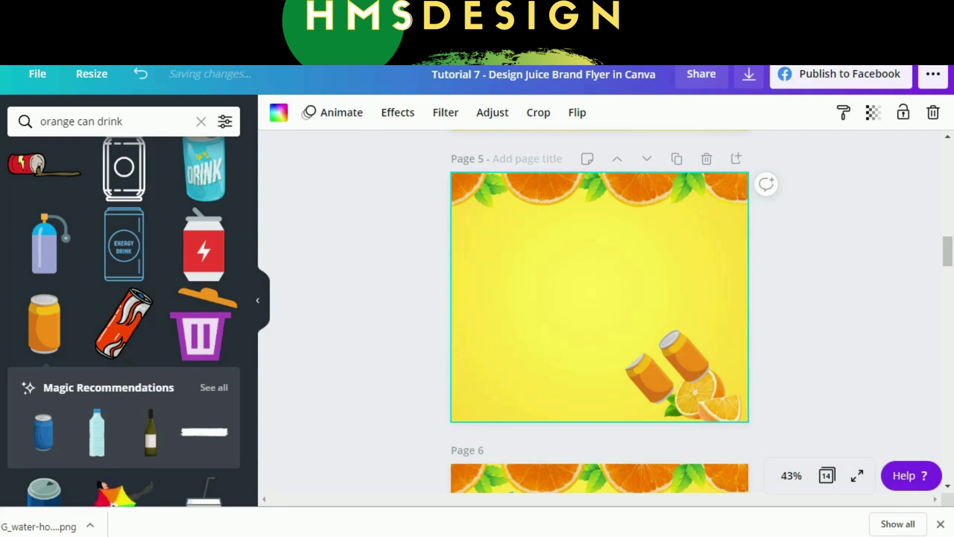
Copy the transparent curved juice splash from page 4 and paste it onto page 5.
{"action": "scroll", "coordinate": [600, 310], "scroll_direction": "up", "scroll_amount": 10}
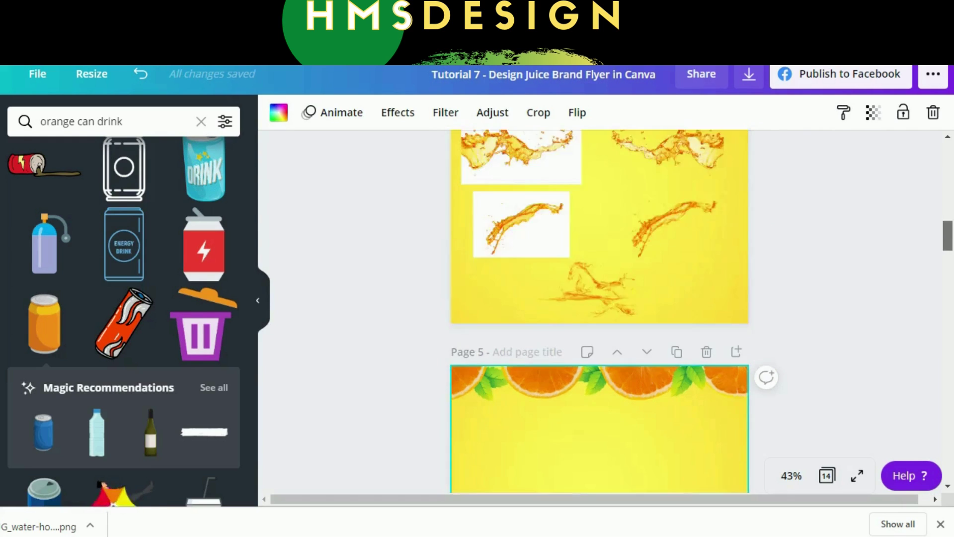
{"action": "scroll", "coordinate": [599, 311], "scroll_direction": "down", "scroll_amount": 5}
{"action": "scroll", "coordinate": [600, 311], "scroll_direction": "down", "scroll_amount": 3}
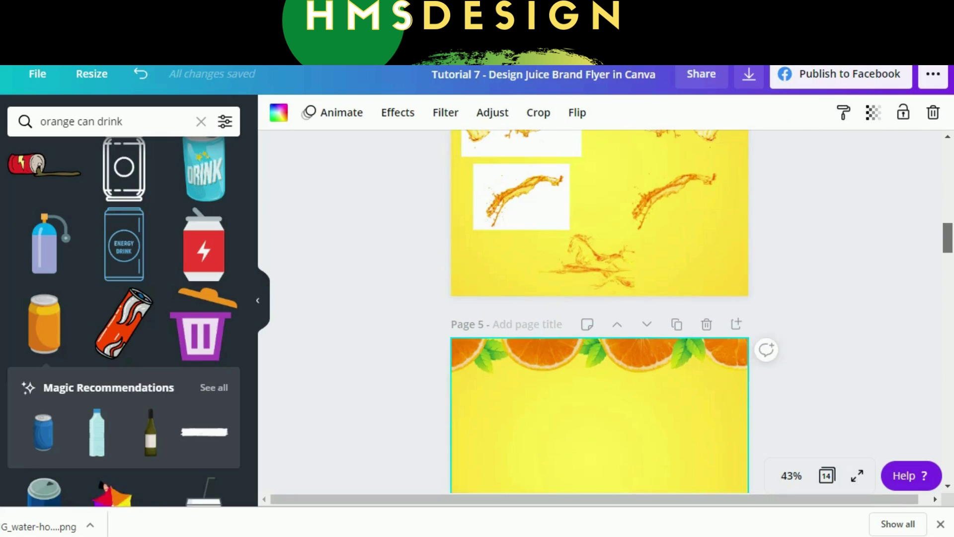
{"action": "key", "text": "Escape"}
{"action": "left_click", "coordinate": [670, 197]}
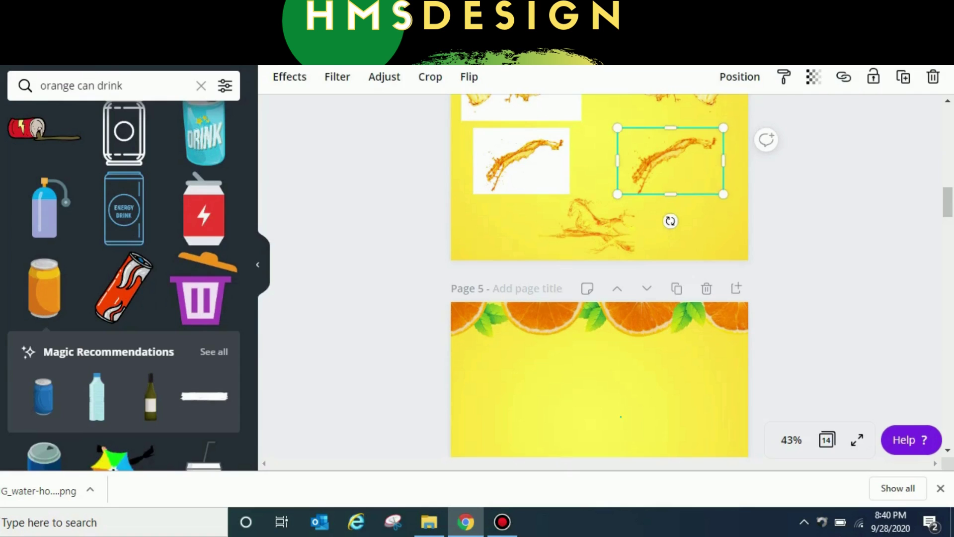
{"action": "left_click", "coordinate": [600, 415]}
{"action": "key", "text": "ctrl+v"}
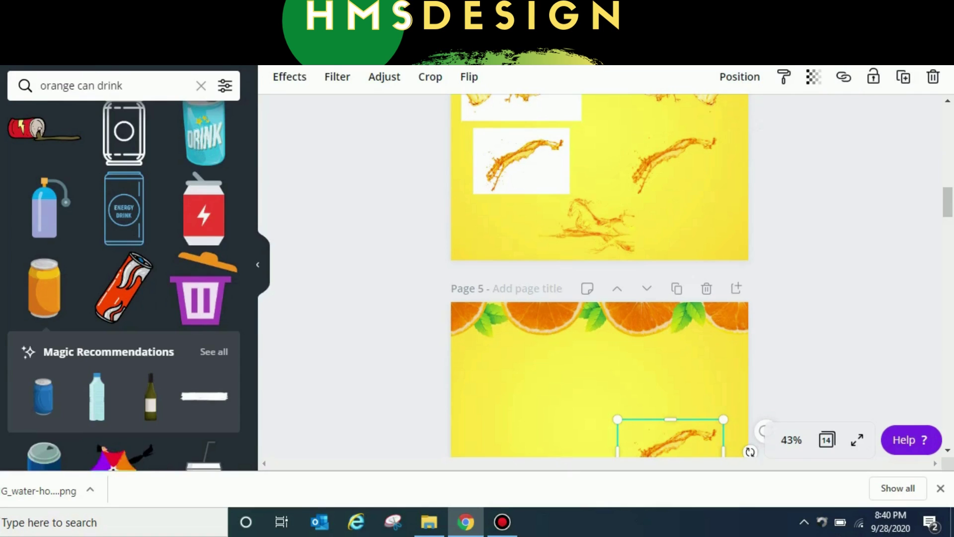
{"action": "scroll", "coordinate": [599, 278], "scroll_direction": "down", "scroll_amount": 5}
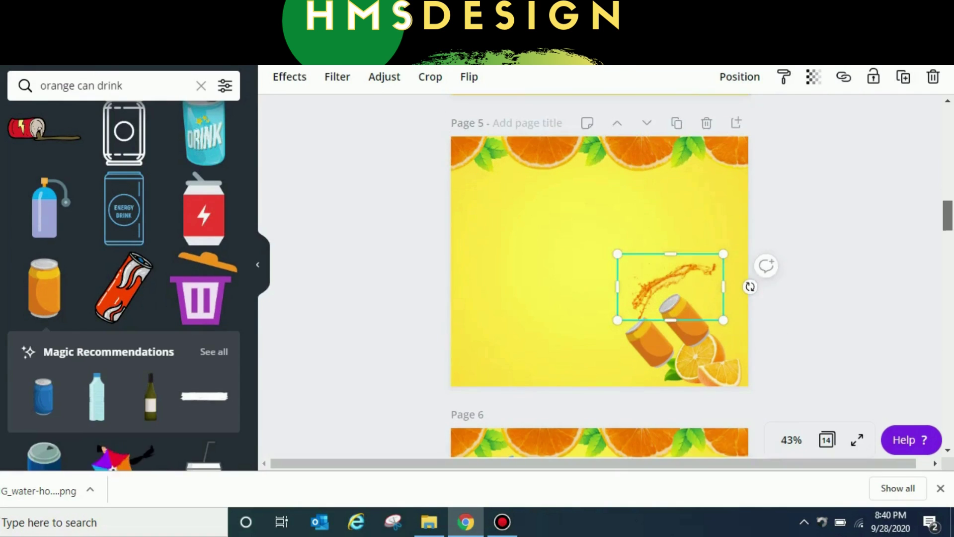
Move the curved splash into the open area beside the cans and flip it both horizontally and vertically.
{"action": "key", "text": "Escape"}
{"action": "left_click_drag", "start_coordinate": [671, 251], "coordinate": [615, 230]}
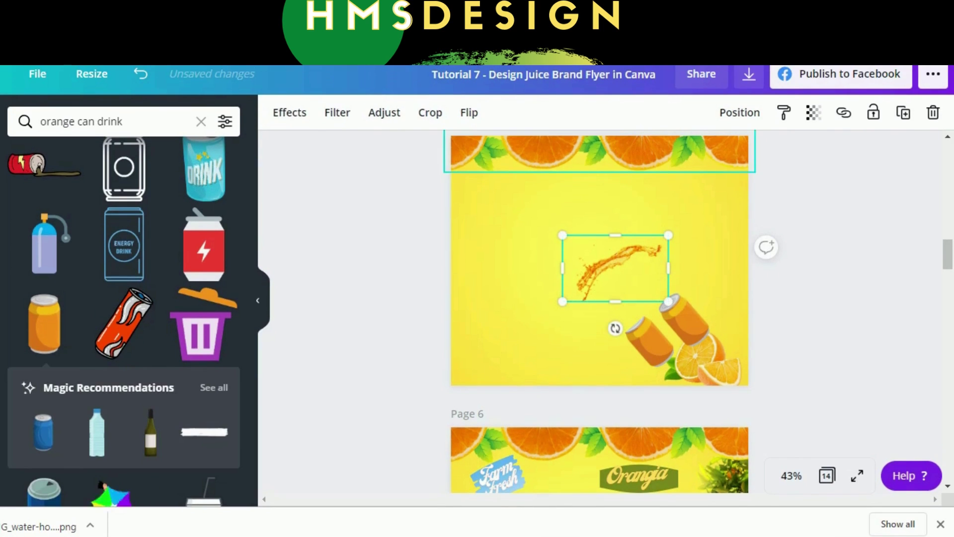
{"action": "left_click", "coordinate": [469, 113]}
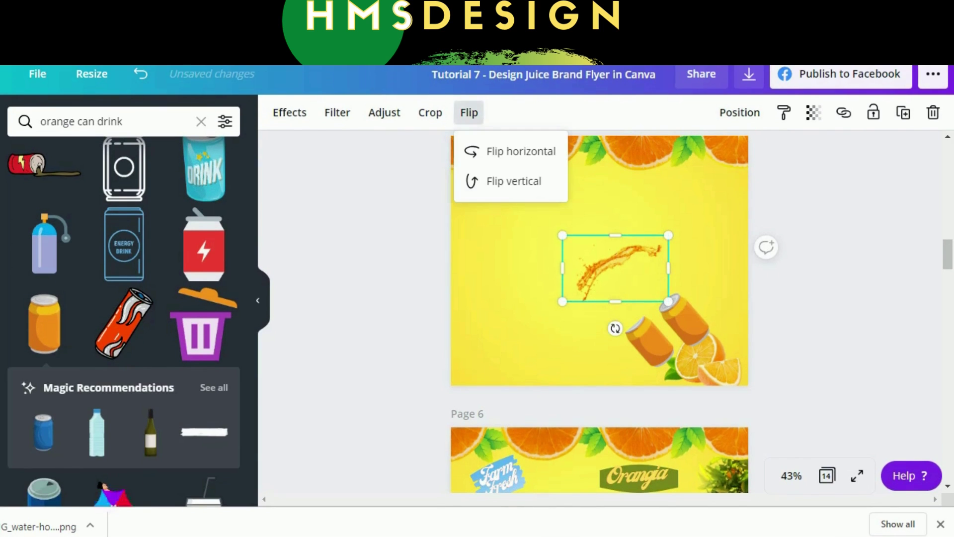
{"action": "left_click", "coordinate": [519, 151]}
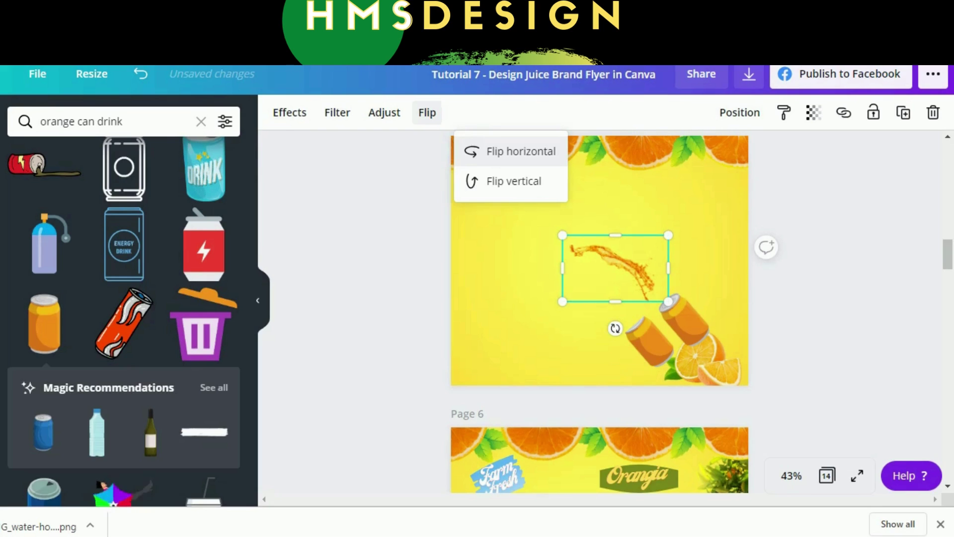
{"action": "left_click", "coordinate": [514, 181]}
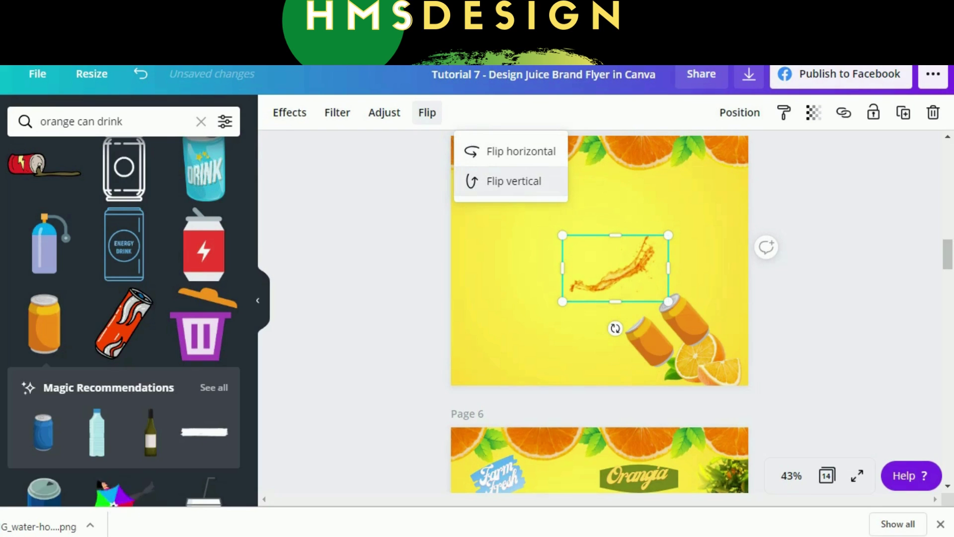
{"action": "left_click", "coordinate": [519, 151]}
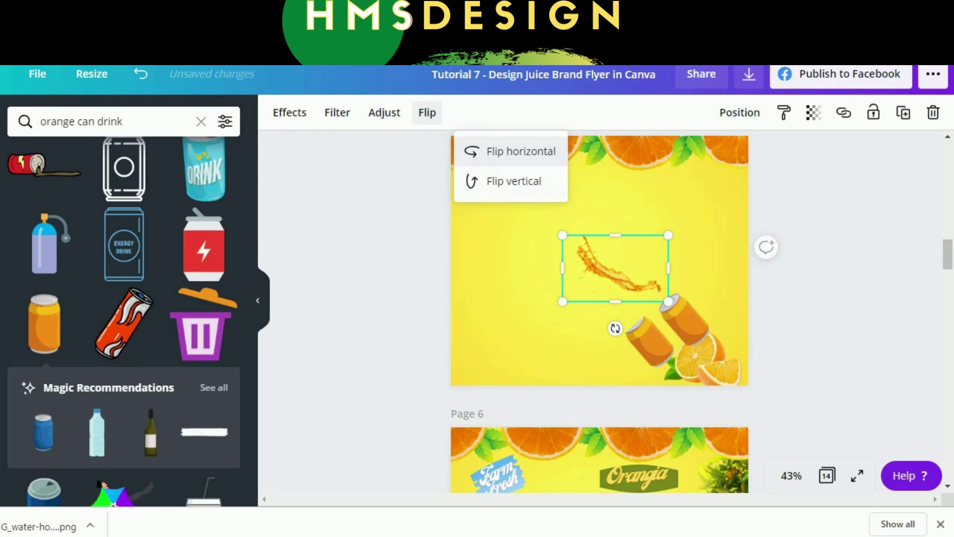
{"action": "left_click", "coordinate": [513, 180]}
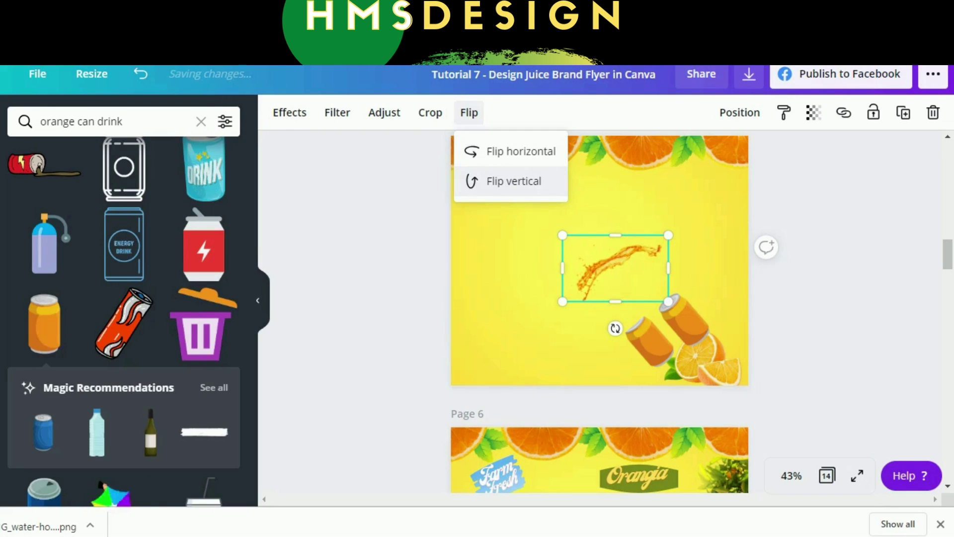
{"action": "left_click", "coordinate": [519, 151]}
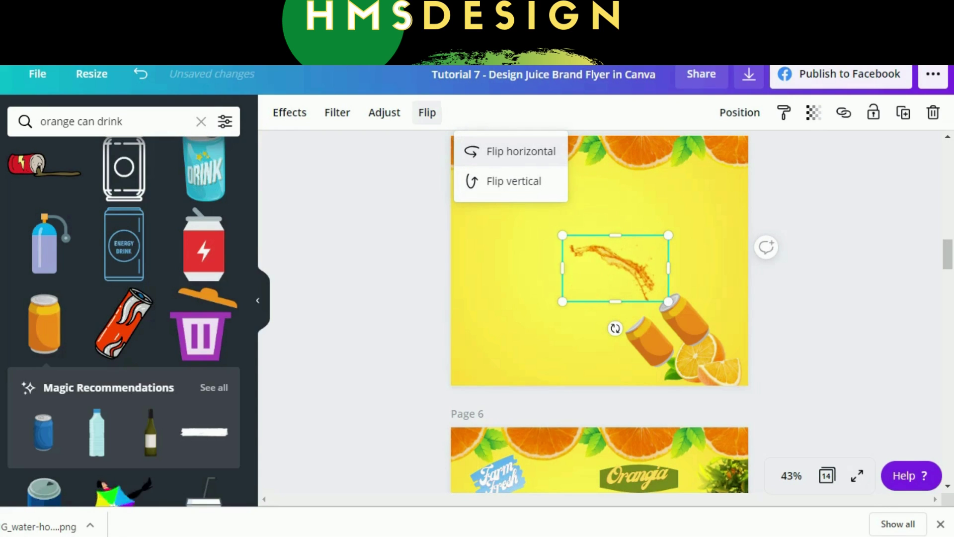
{"action": "left_click", "coordinate": [513, 181]}
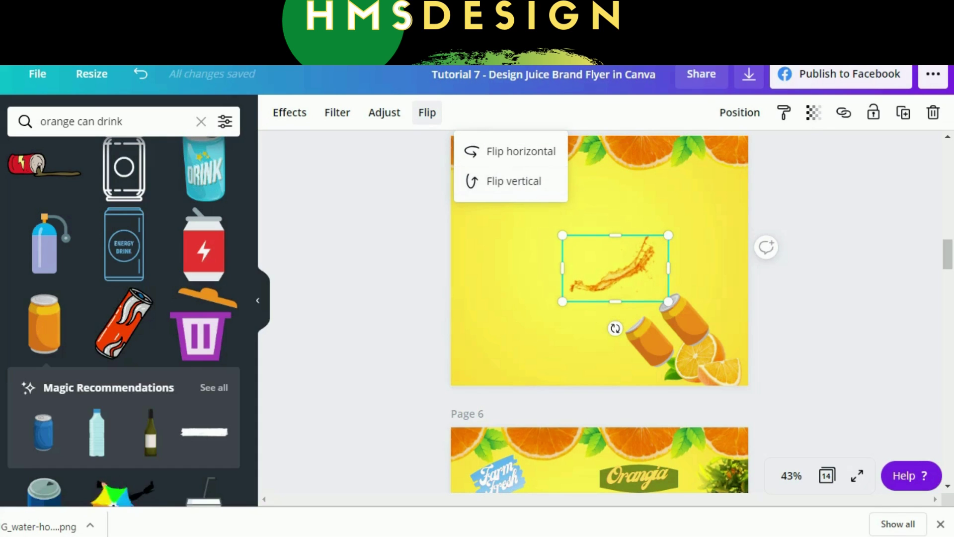
Rotate the curved splash to follow the can's tilt and place its narrow end at the original can's opening.
{"action": "left_click_drag", "start_coordinate": [615, 328], "coordinate": [676, 277]}
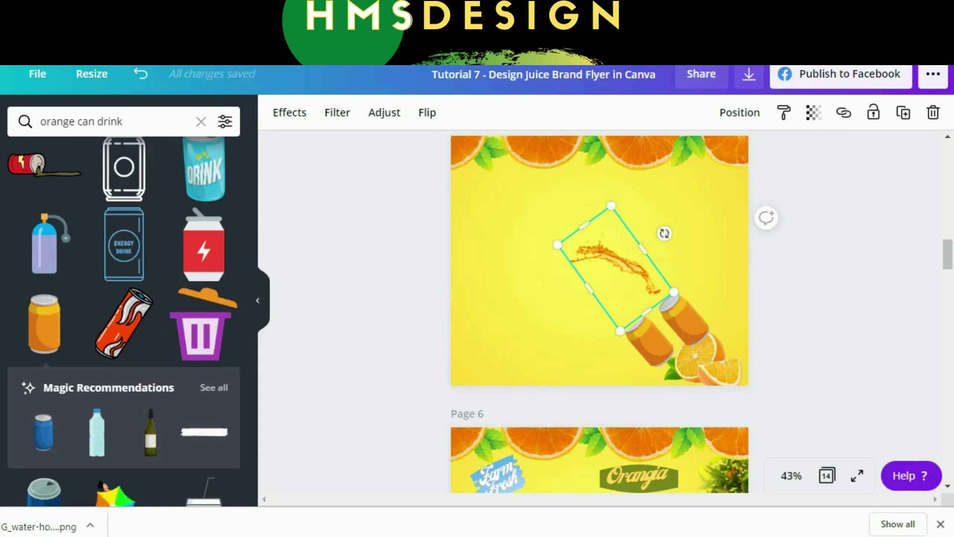
{"action": "left_click_drag", "start_coordinate": [615, 268], "coordinate": [639, 287]}
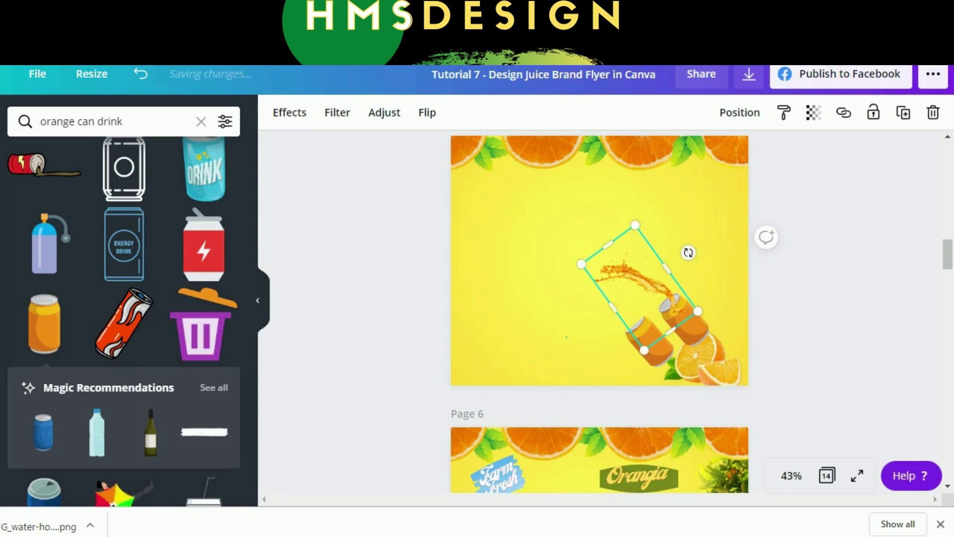
{"action": "left_click", "coordinate": [567, 337]}
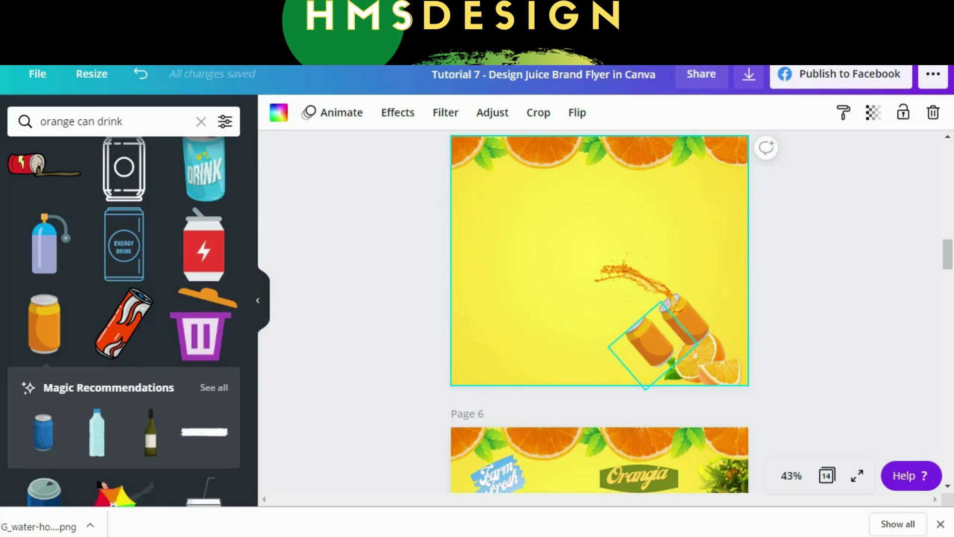
Move the cropped duplicate can exactly over the original can so the two line up.
{"action": "left_click", "coordinate": [649, 343]}
{"action": "left_click_drag", "start_coordinate": [650, 342], "coordinate": [688, 324]}
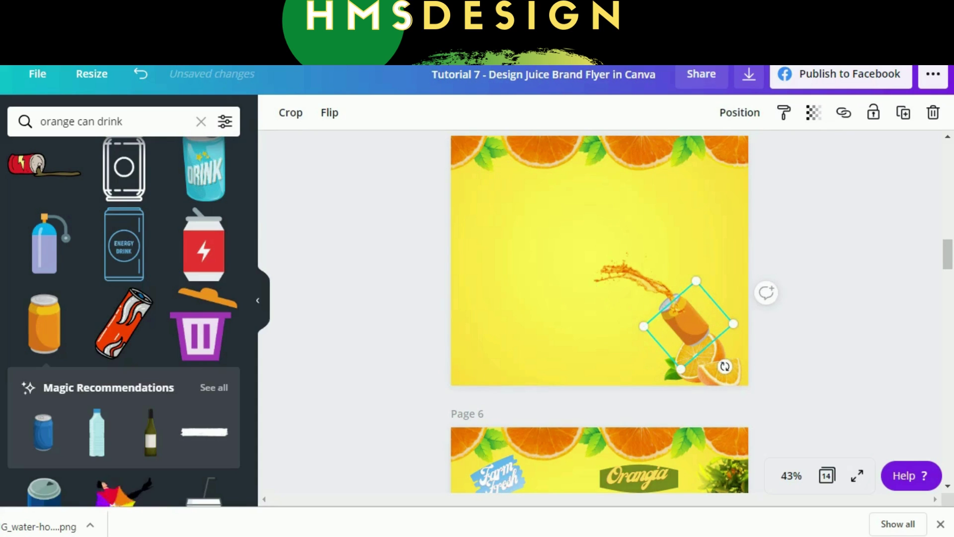
{"action": "left_click", "coordinate": [725, 366]}
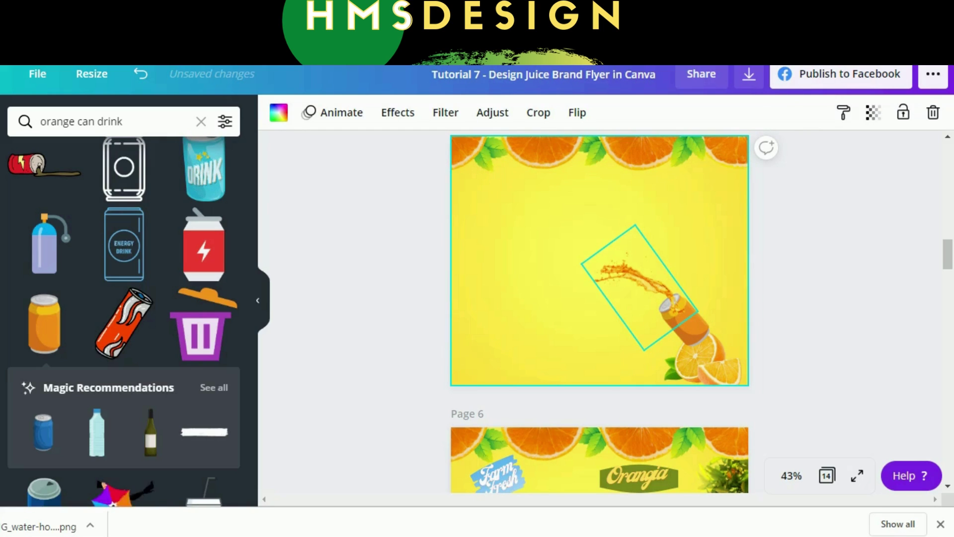
Send the curved splash one layer backward so it sits behind the cropped can.
{"action": "left_click", "coordinate": [687, 252]}
{"action": "left_click", "coordinate": [739, 112]}
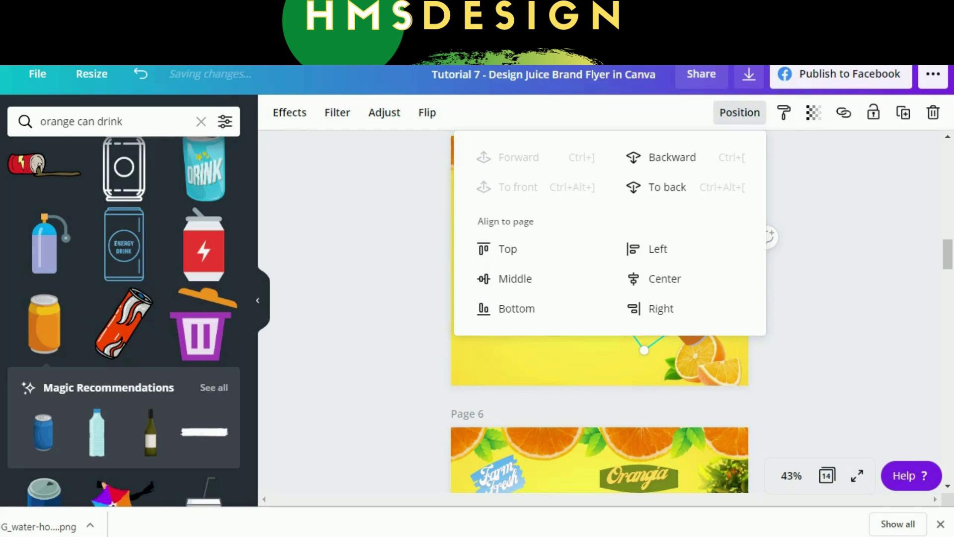
{"action": "left_click", "coordinate": [661, 157]}
{"action": "key", "text": "Escape"}
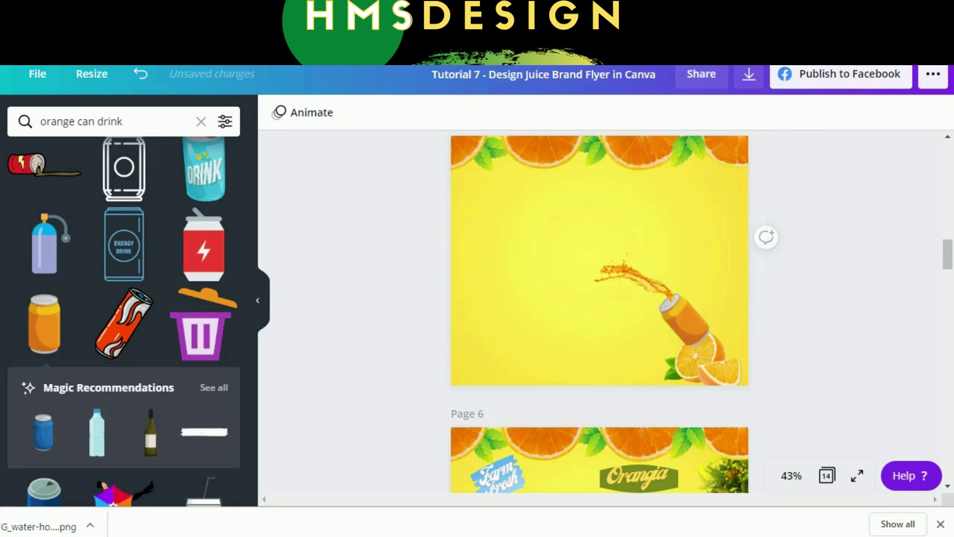
Shift the curved splash down into the can so the juice appears to pour from its opening.
{"action": "left_click", "coordinate": [688, 252]}
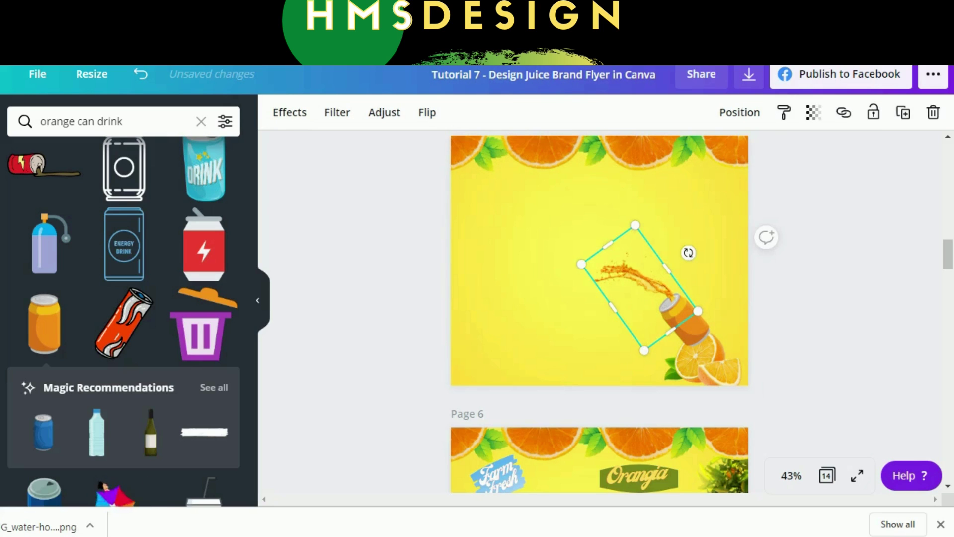
{"action": "left_click_drag", "start_coordinate": [640, 288], "coordinate": [654, 305]}
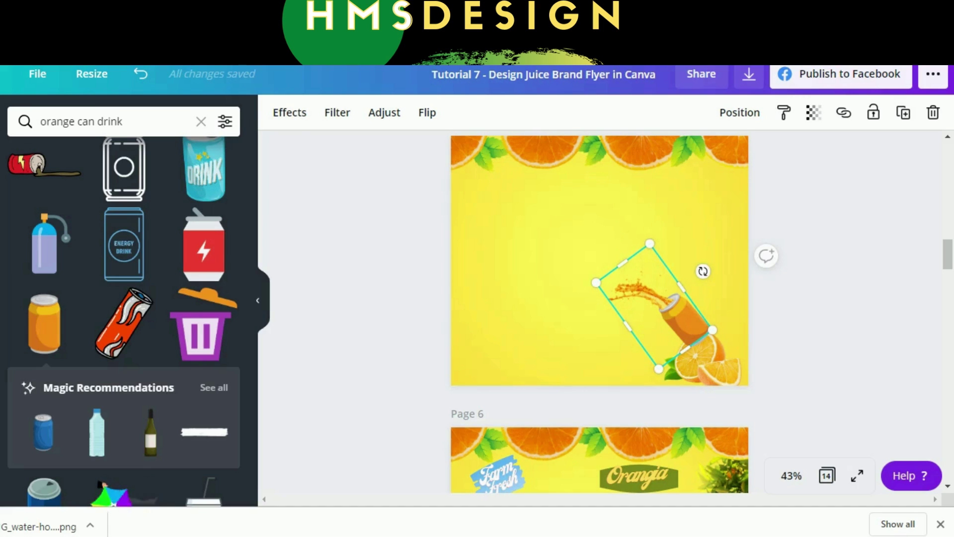
{"action": "left_click", "coordinate": [546, 239]}
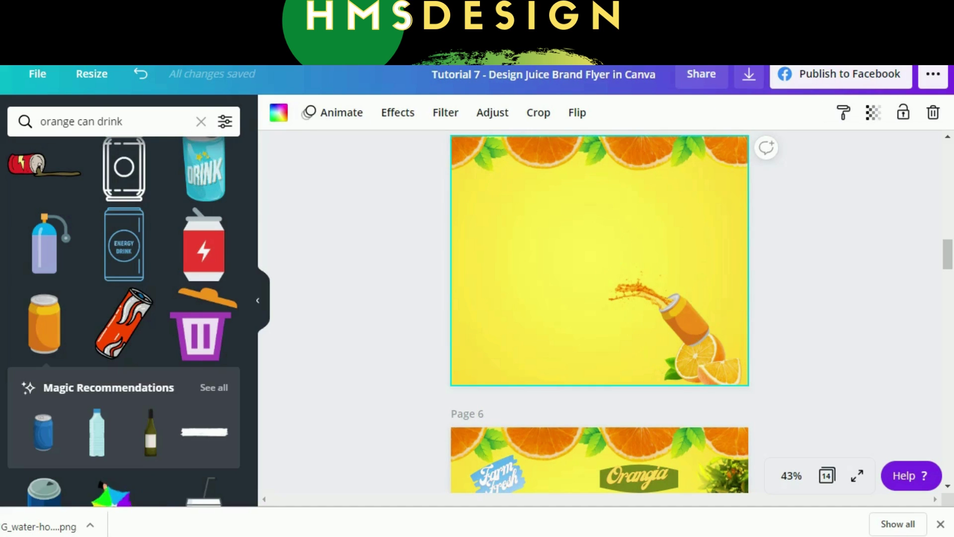
Copy the wide transparent juice splash from page 4 and paste it onto page 5.
{"action": "scroll", "coordinate": [599, 308], "scroll_direction": "up", "scroll_amount": 5}
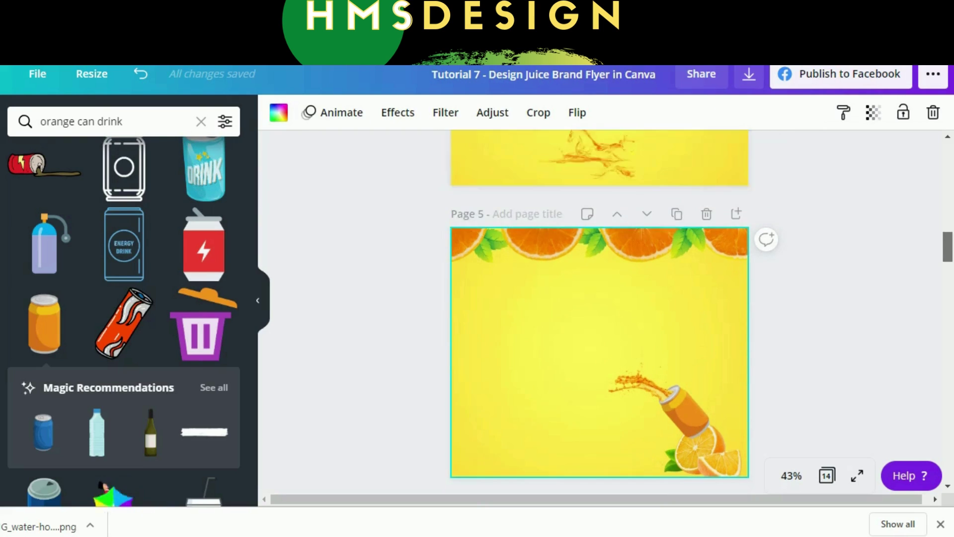
{"action": "left_click", "coordinate": [663, 211]}
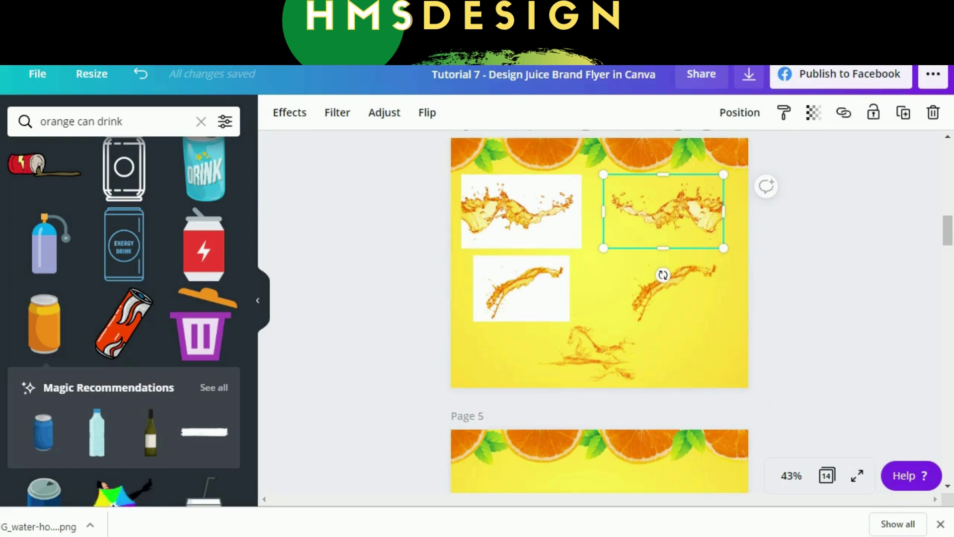
{"action": "scroll", "coordinate": [663, 274], "scroll_direction": "down", "scroll_amount": 5}
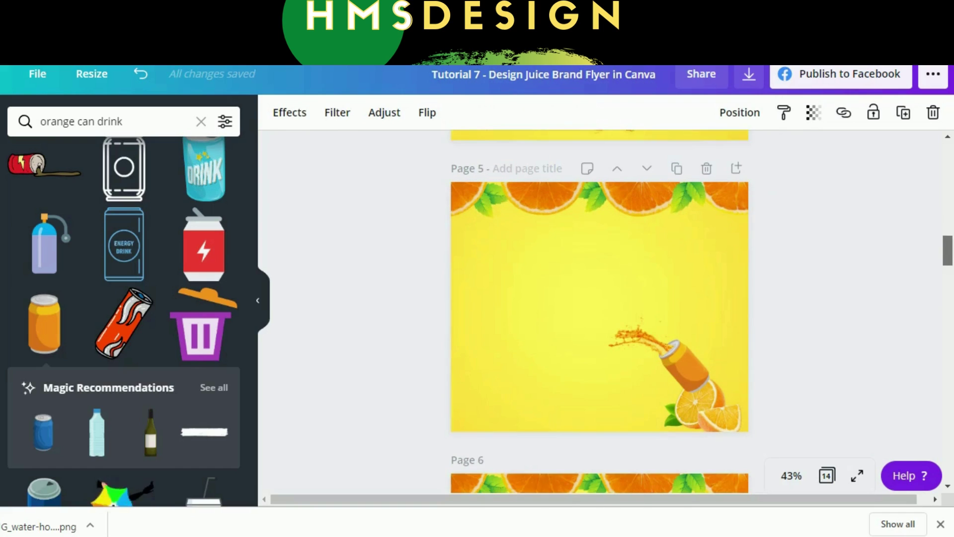
{"action": "key", "text": "ctrl+v"}
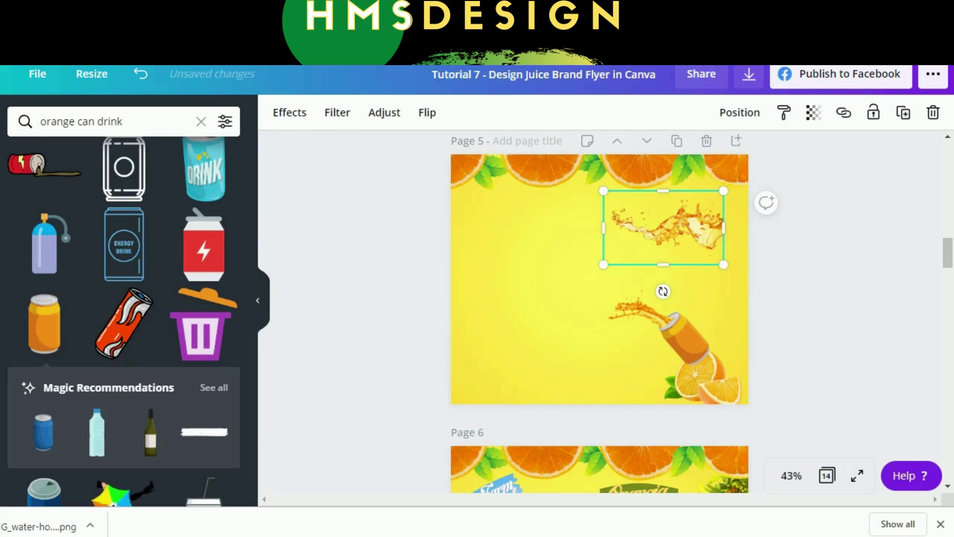
Flip the wide splash horizontally and tilt it down toward the can so it continues the pouring juice stream.
{"action": "left_click_drag", "start_coordinate": [664, 227], "coordinate": [575, 289]}
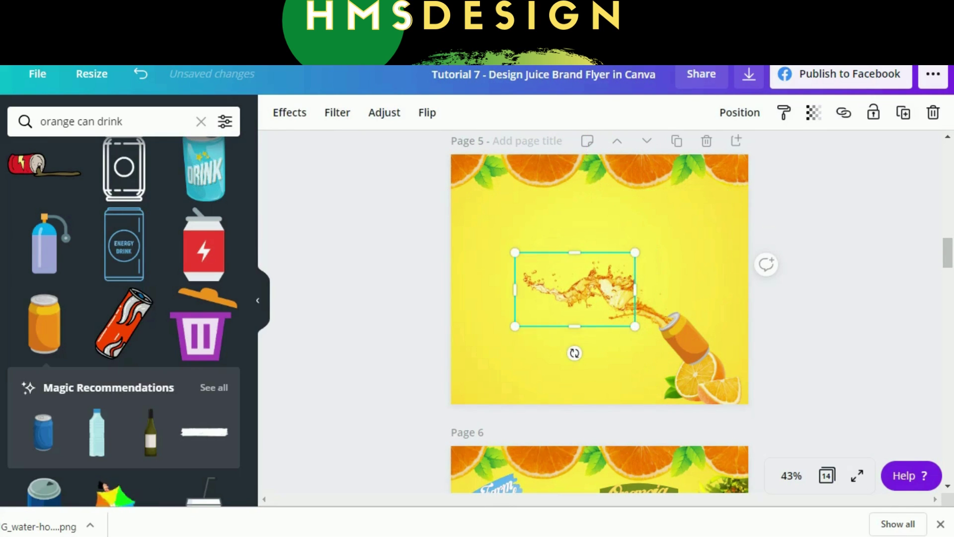
{"action": "left_click", "coordinate": [428, 112]}
{"action": "left_click", "coordinate": [479, 151]}
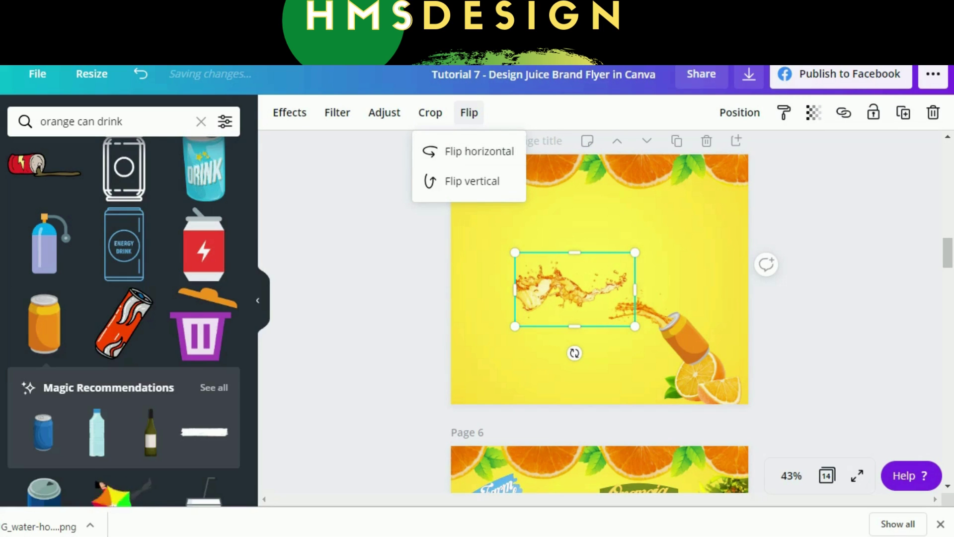
{"action": "left_click_drag", "start_coordinate": [575, 353], "coordinate": [540, 343]}
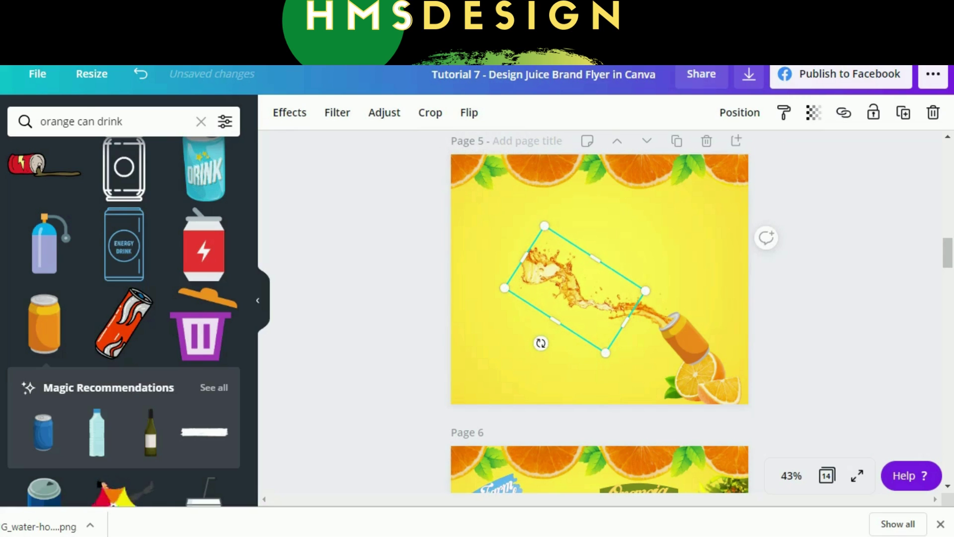
{"action": "left_click_drag", "start_coordinate": [571, 298], "coordinate": [603, 310]}
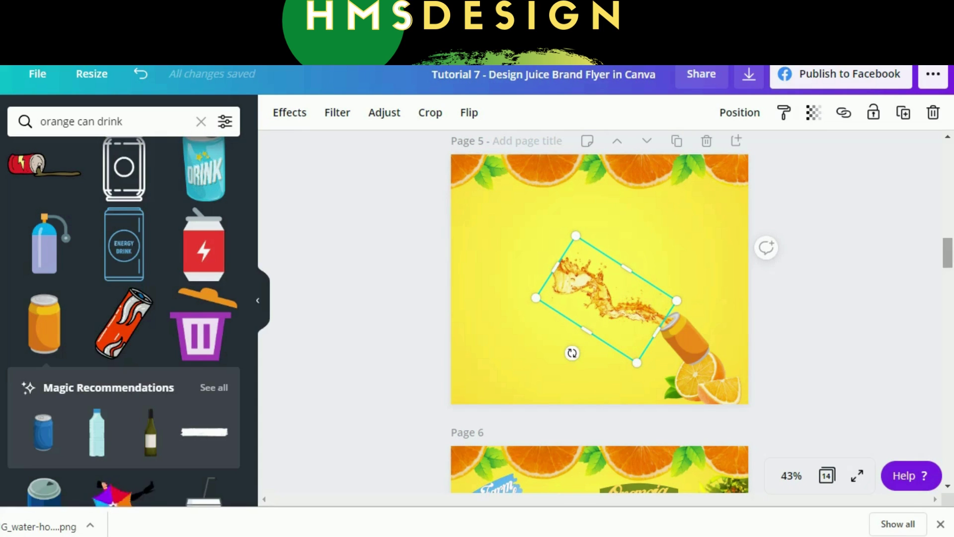
Copy the horse-shaped juice splash from page 4 and paste it onto page 5.
{"action": "scroll", "coordinate": [599, 311], "scroll_direction": "up", "scroll_amount": 2}
{"action": "left_click_drag", "start_coordinate": [947, 247], "coordinate": [947, 230]}
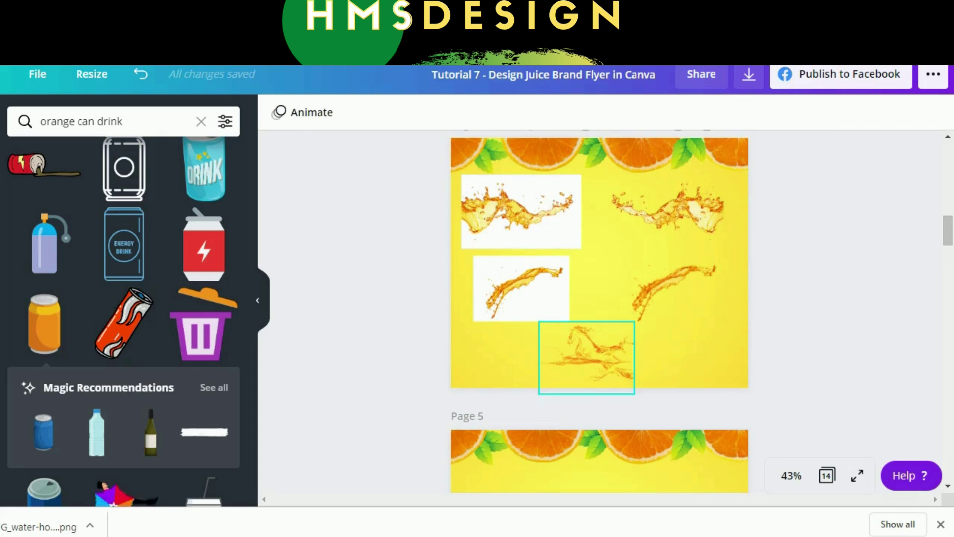
{"action": "left_click", "coordinate": [586, 356]}
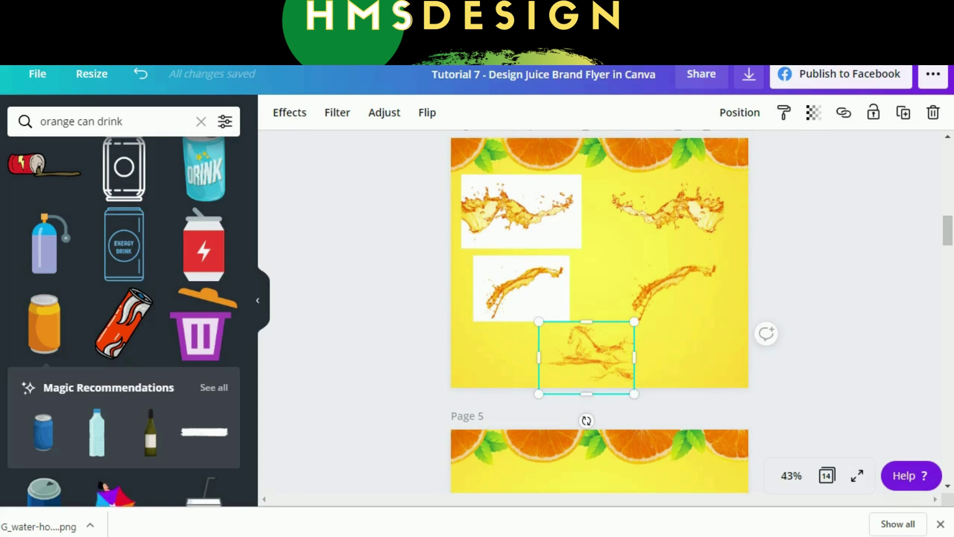
{"action": "scroll", "coordinate": [599, 311], "scroll_direction": "down", "scroll_amount": 6}
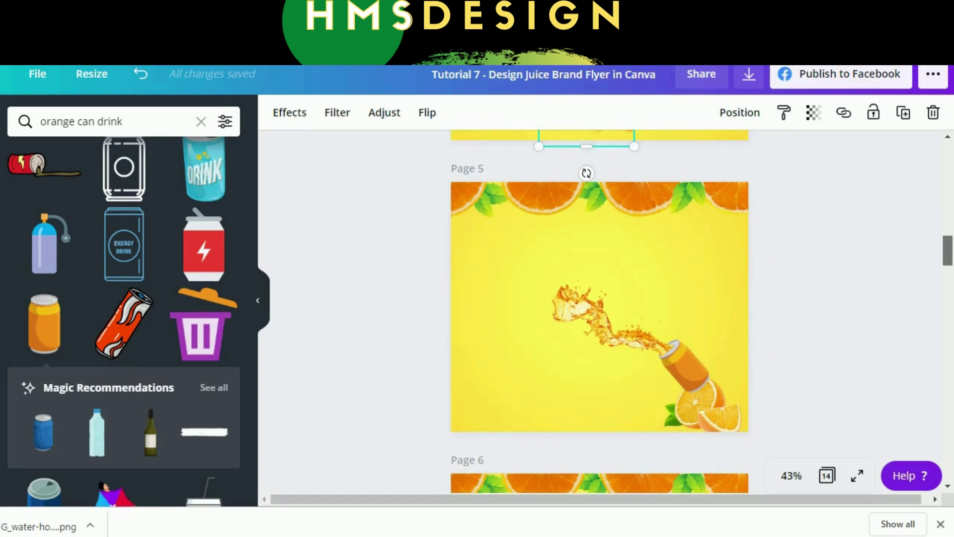
{"action": "key", "text": "ctrl+v"}
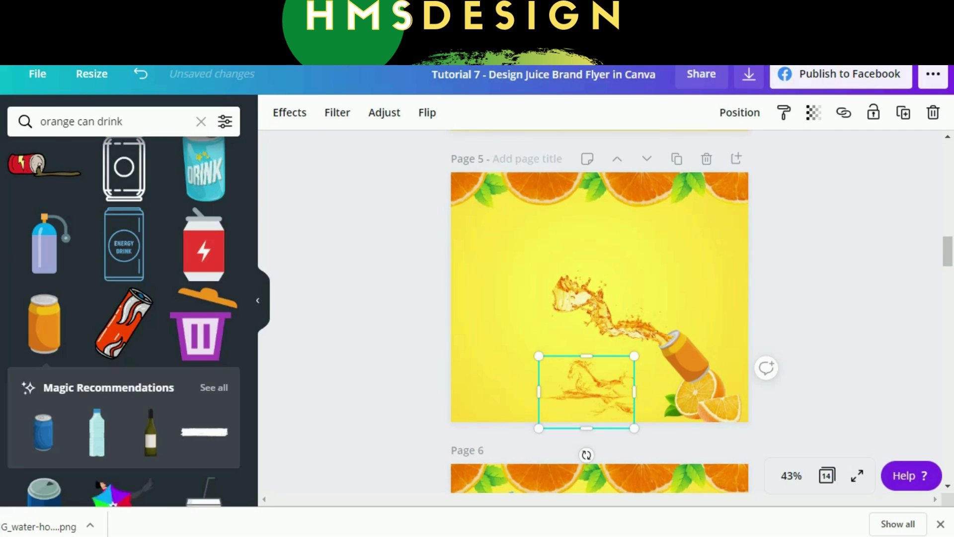
Enlarge the horse-shaped splash and position it at the far end of the juice stream, slightly past the page's left edge.
{"action": "left_click_drag", "start_coordinate": [586, 392], "coordinate": [523, 290]}
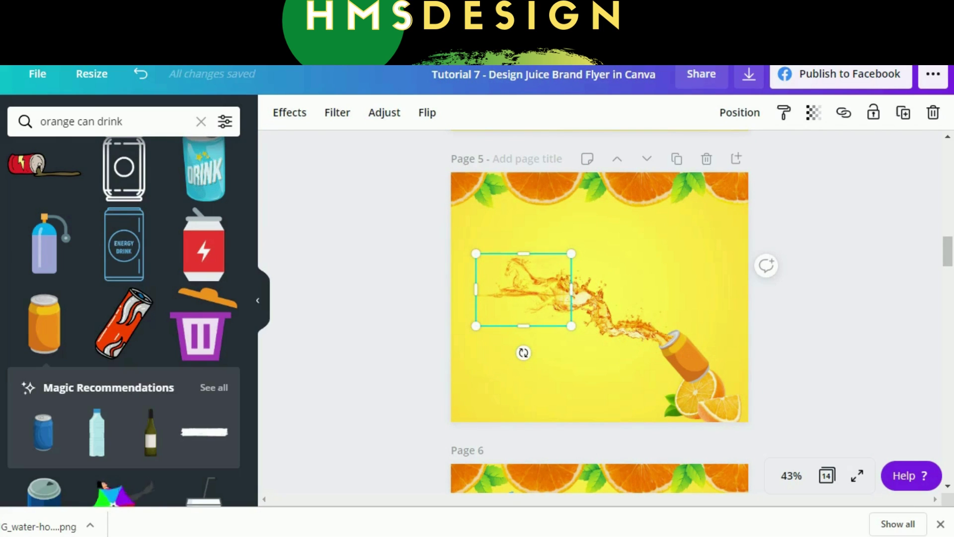
{"action": "left_click_drag", "start_coordinate": [476, 326], "coordinate": [435, 356]}
{"action": "left_click_drag", "start_coordinate": [503, 305], "coordinate": [504, 280]}
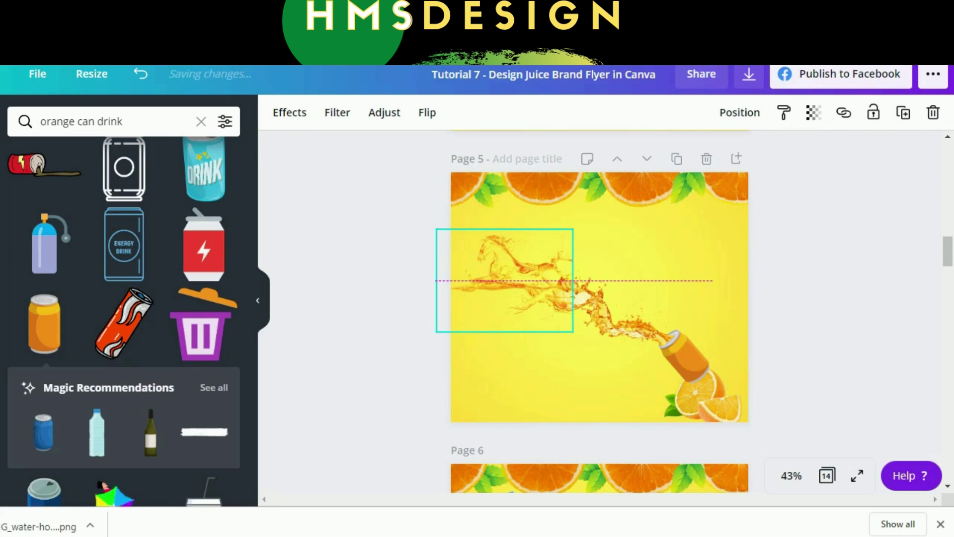
{"action": "left_click_drag", "start_coordinate": [504, 281], "coordinate": [504, 280]}
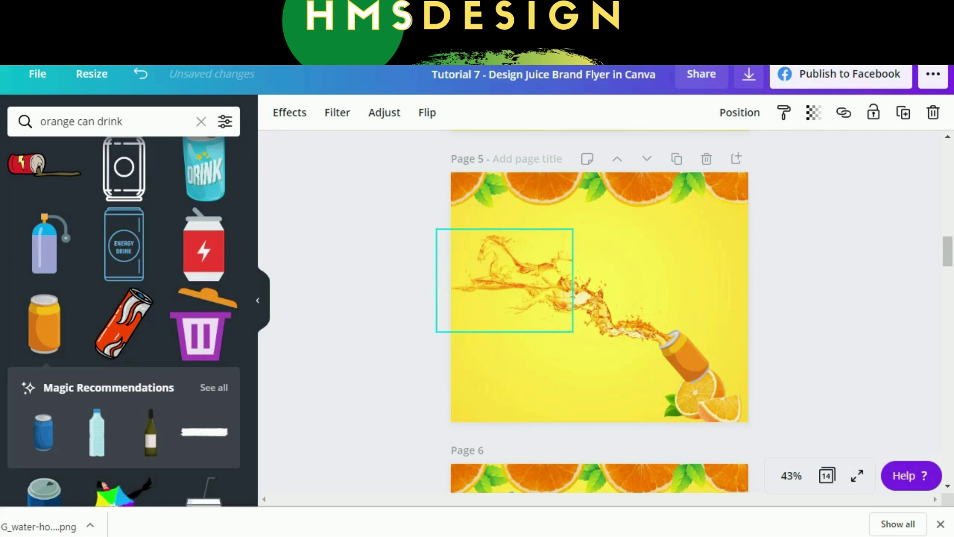
Adjust the horse-shaped splash's colour to tint -68 and brightness -11.
{"action": "left_click", "coordinate": [384, 112]}
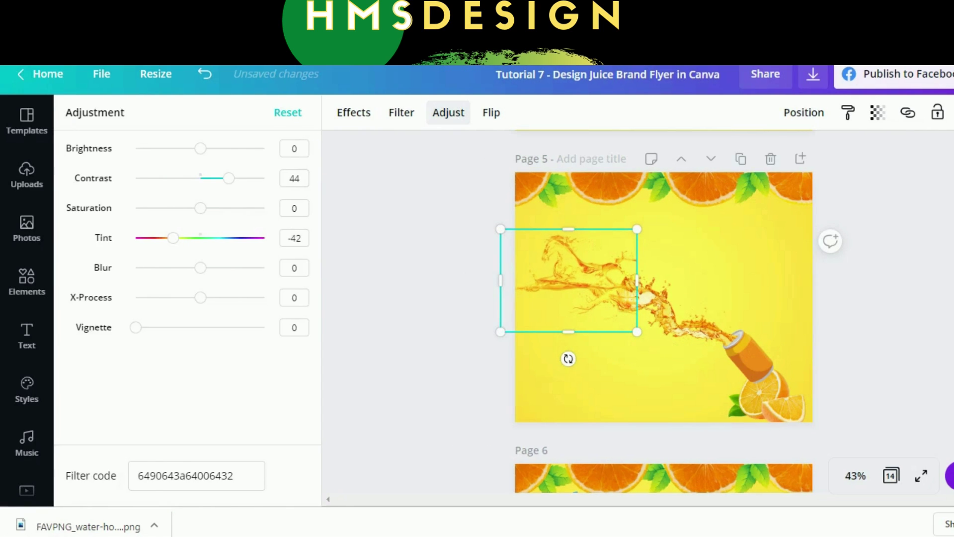
{"action": "mouse_move", "coordinate": [173, 237]}
{"action": "left_mouse_down"}
{"action": "mouse_move", "coordinate": [155, 238]}
{"action": "mouse_move", "coordinate": [229, 237]}
{"action": "mouse_move", "coordinate": [156, 237]}
{"action": "left_mouse_up"}
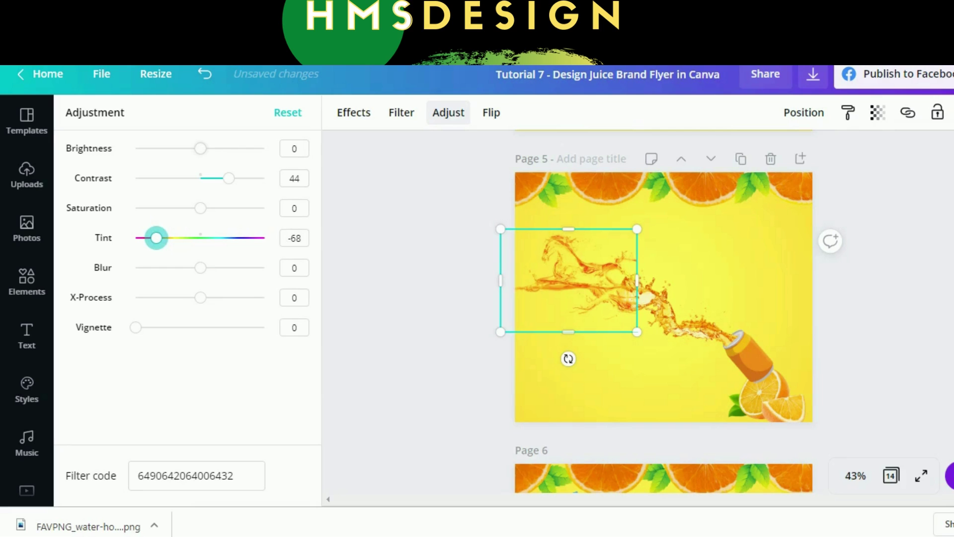
{"action": "mouse_move", "coordinate": [200, 149]}
{"action": "left_mouse_down"}
{"action": "mouse_move", "coordinate": [179, 148]}
{"action": "mouse_move", "coordinate": [193, 148]}
{"action": "left_mouse_up"}
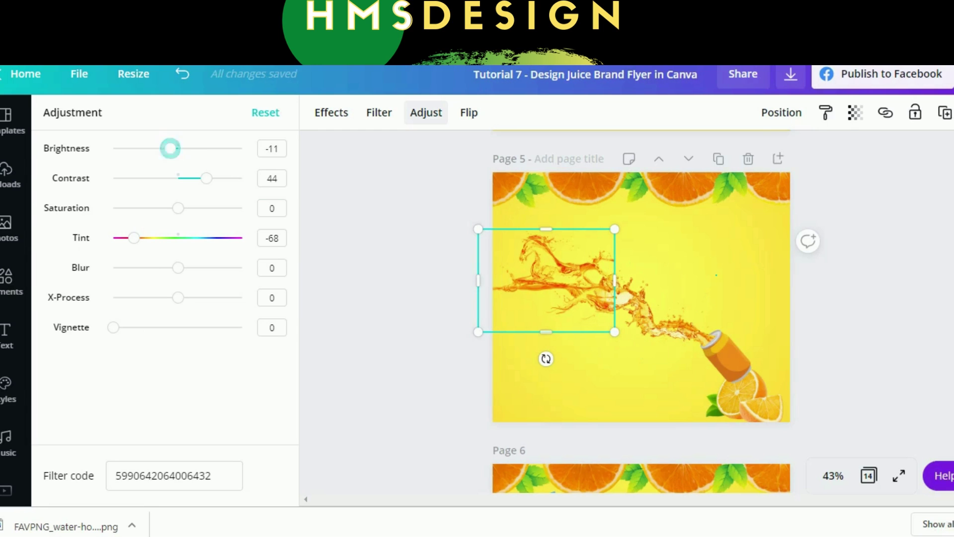
{"action": "key", "text": "Escape"}
Bring the orange slices at the page's lower right corner forward two layers so they sit in front of the can.
{"action": "left_click", "coordinate": [743, 397]}
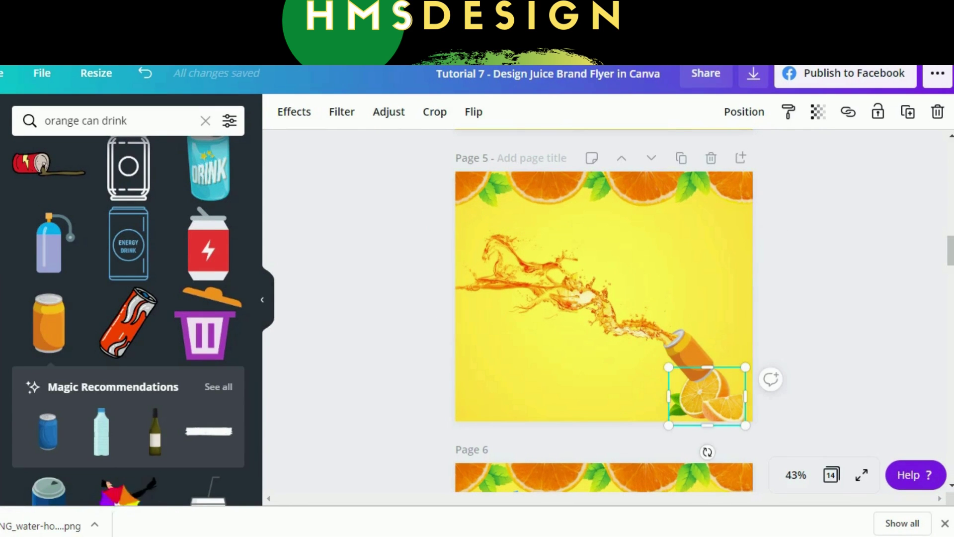
{"action": "left_click", "coordinate": [740, 113]}
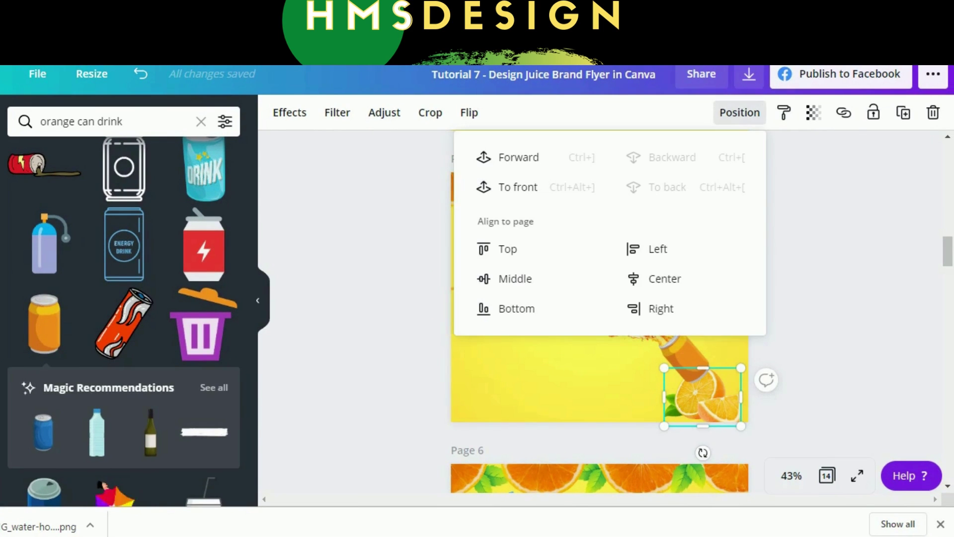
{"action": "left_click", "coordinate": [534, 157]}
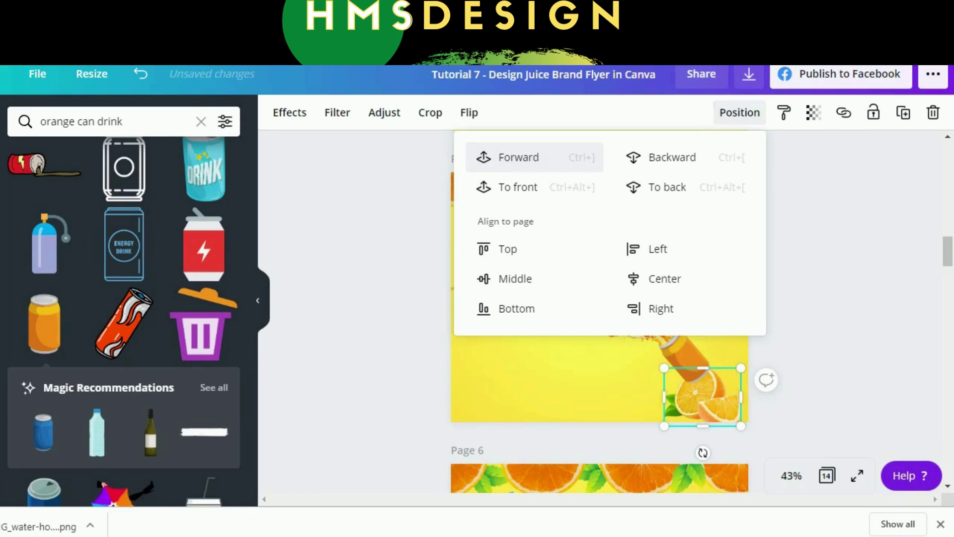
{"action": "left_click", "coordinate": [519, 157]}
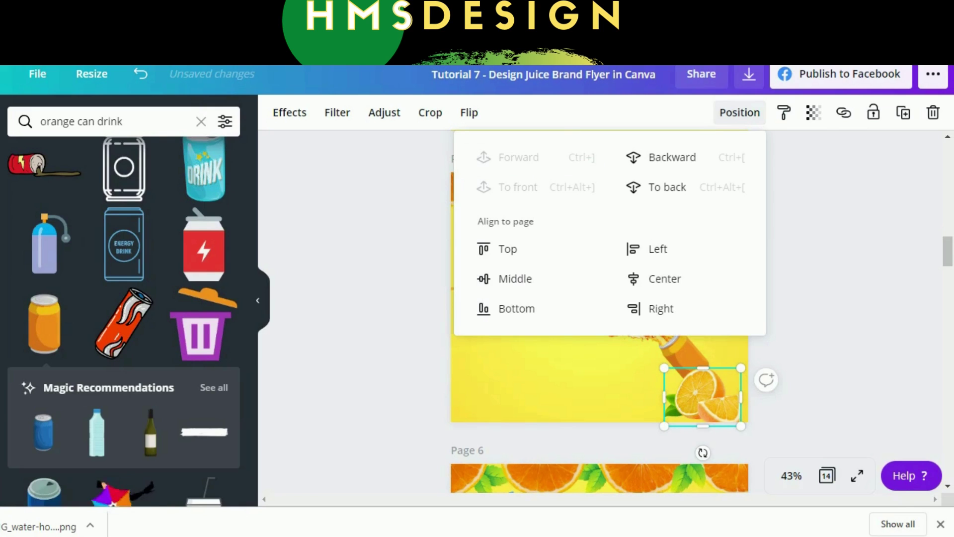
{"action": "key", "text": "Escape"}
{"action": "key", "text": "Escape"}
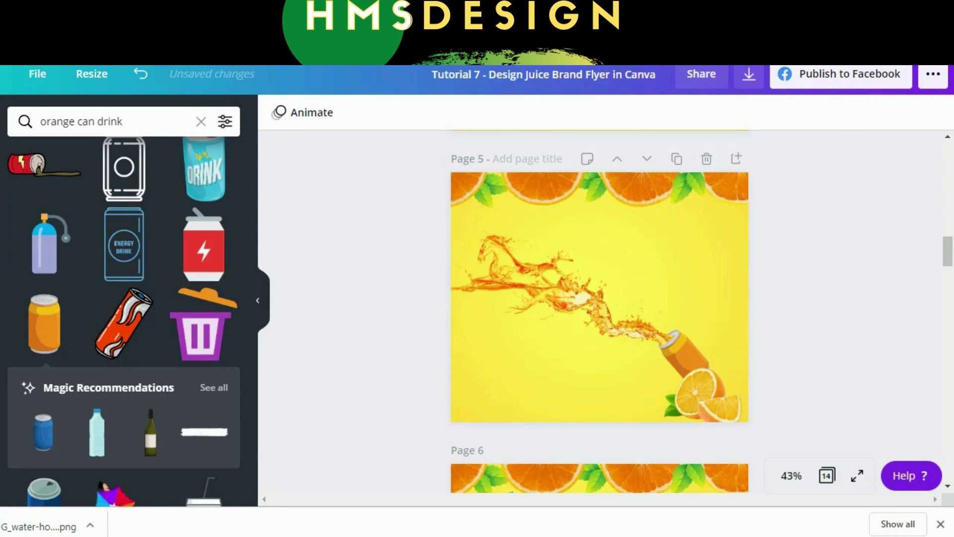